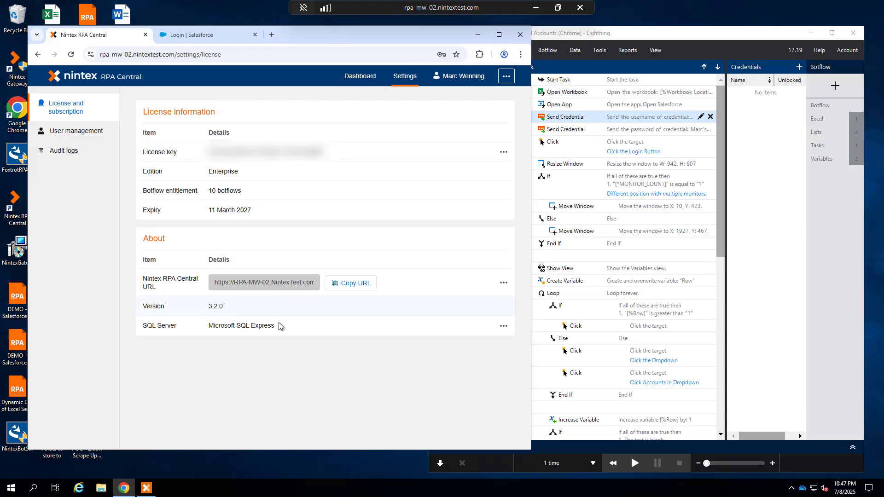
Open the Credentials page of RPA Central from the dashboard
left_click(764, 40)
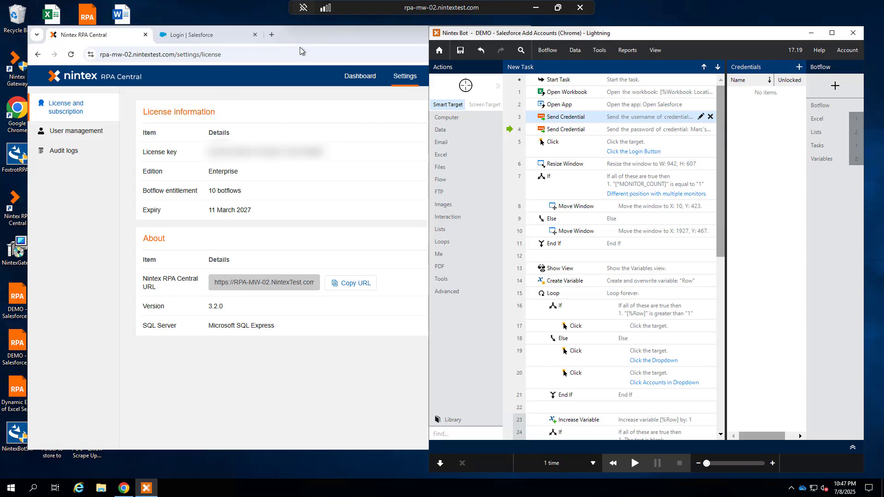
left_click(311, 40)
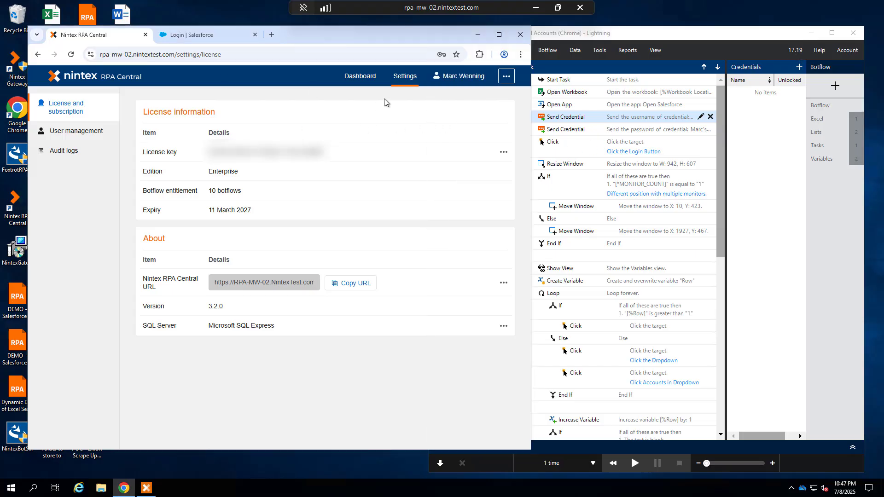
left_click(365, 76)
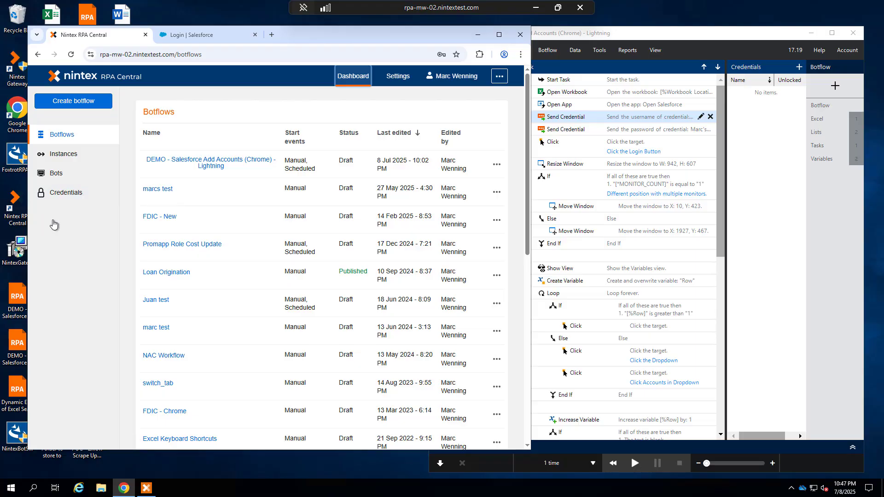
left_click(72, 192)
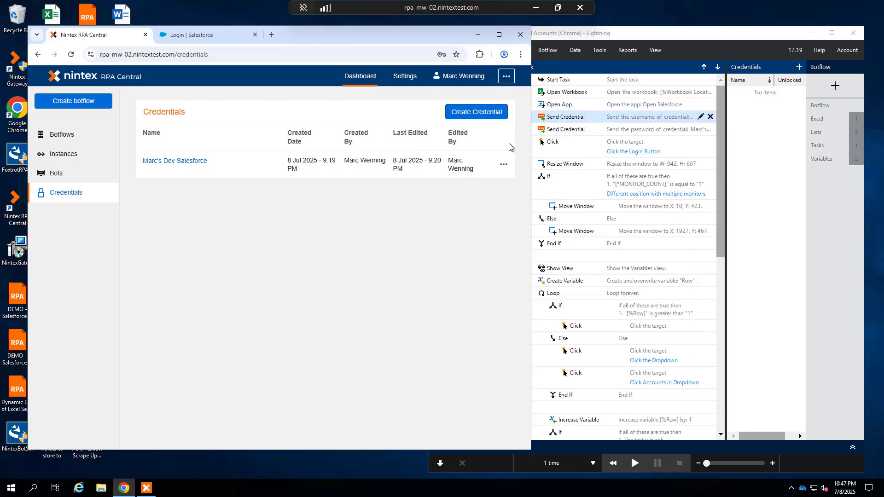
left_click(578, 119)
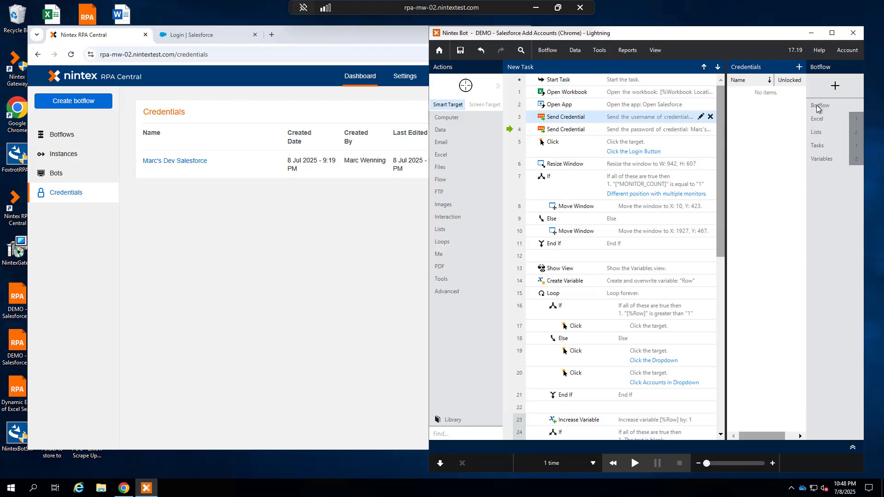
left_click(799, 67)
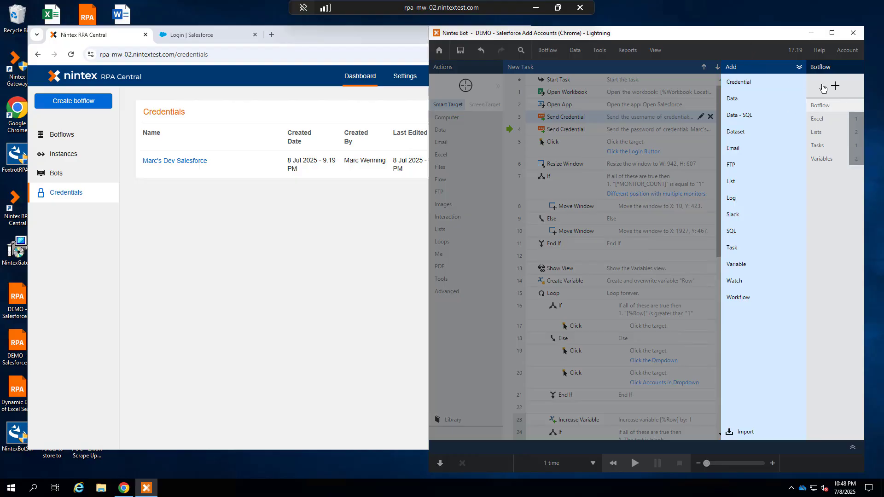
left_click(842, 234)
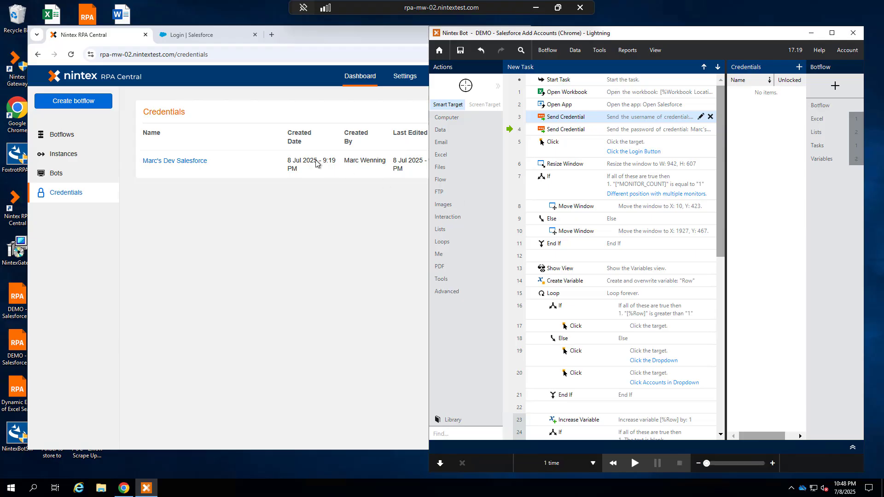
left_click(236, 209)
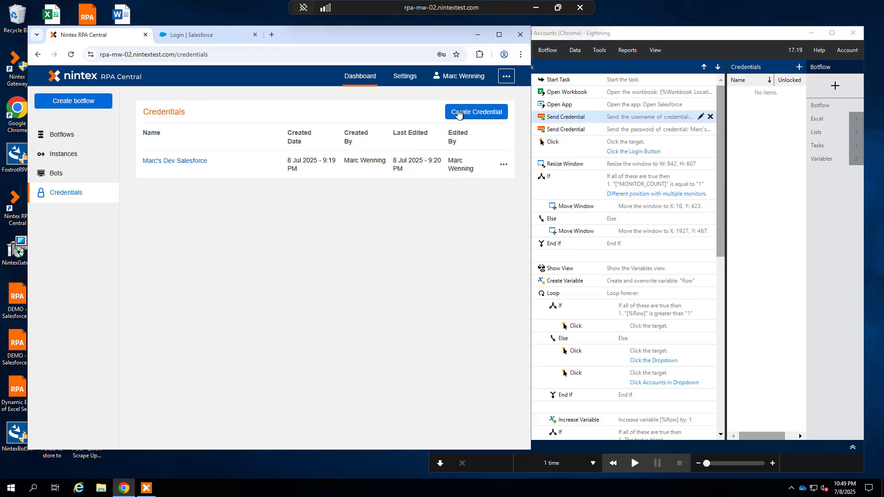
Start a new credential and name it Google
left_click(473, 118)
left_click(422, 157)
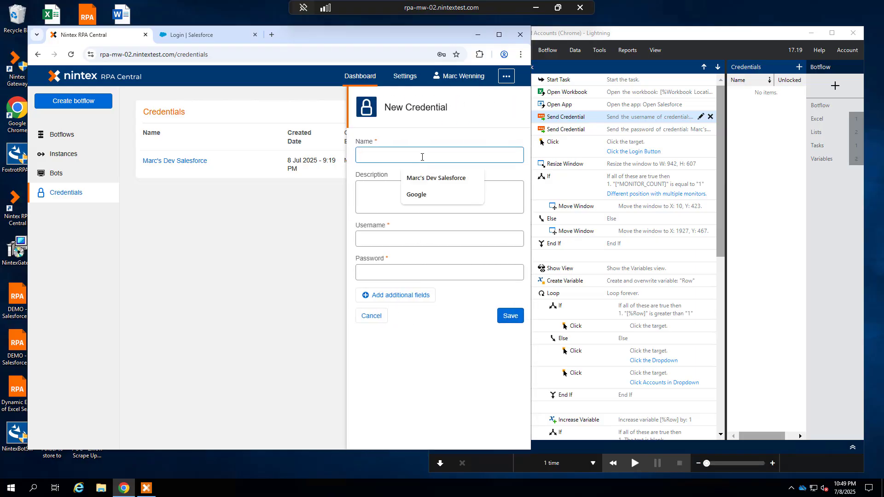
type("Google")
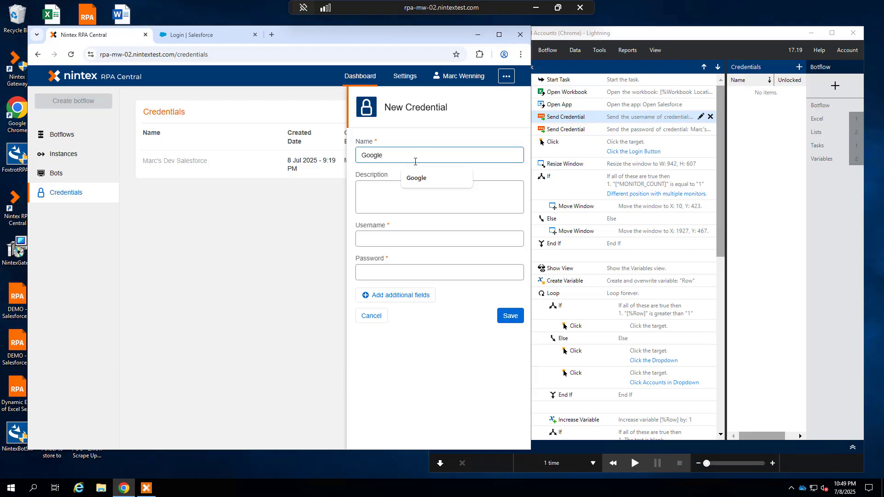
Enter the account's e-mail address as the credential's username
left_click(394, 237)
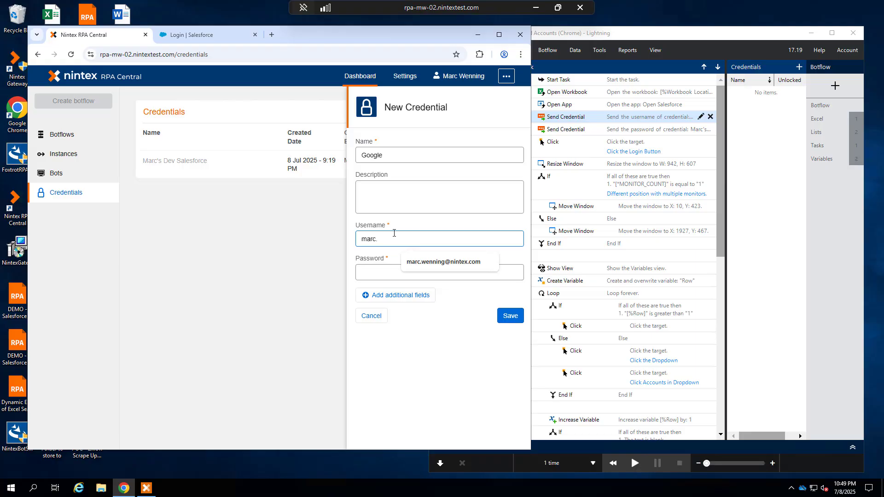
key("Tab")
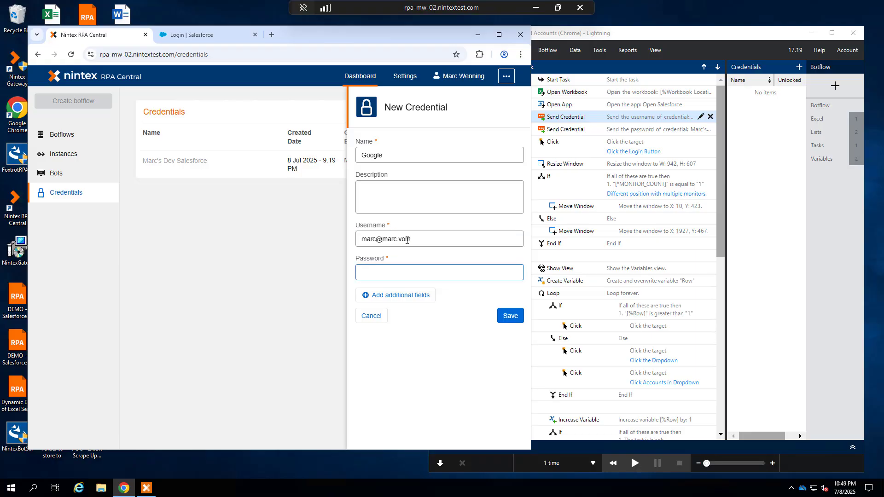
left_click(418, 240)
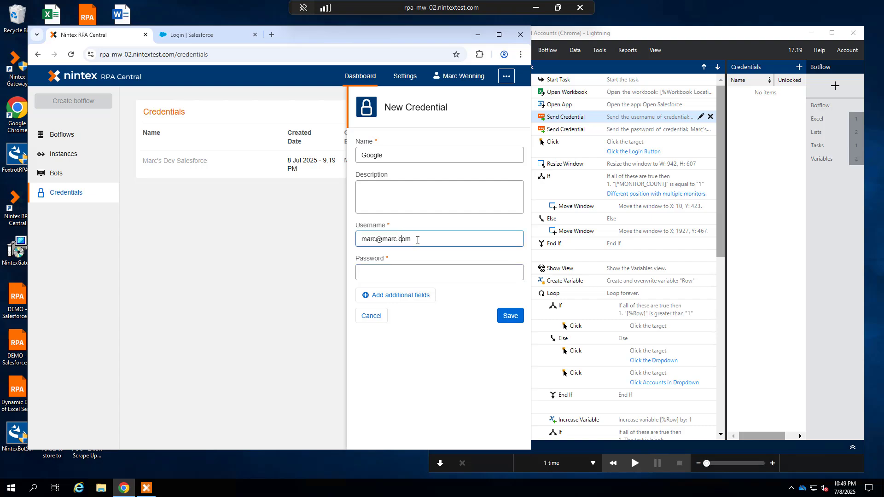
Enter the account password and save the new credential
left_click(419, 272)
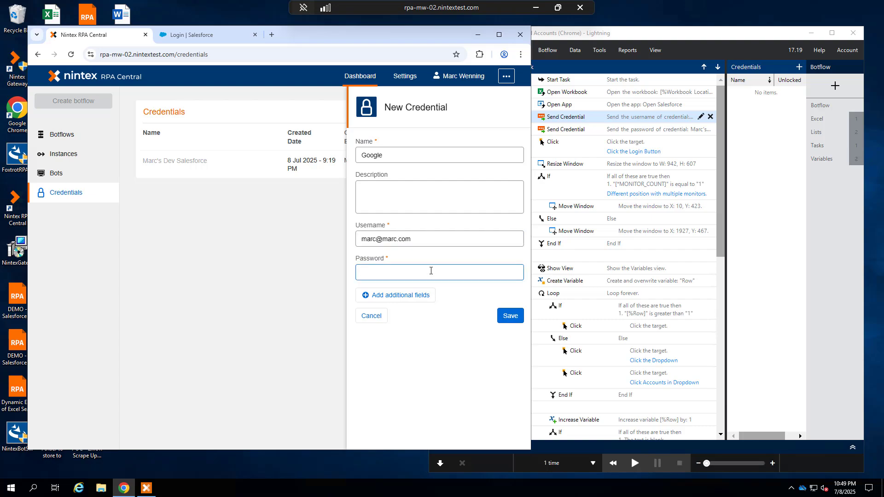
type("*********")
left_click(511, 316)
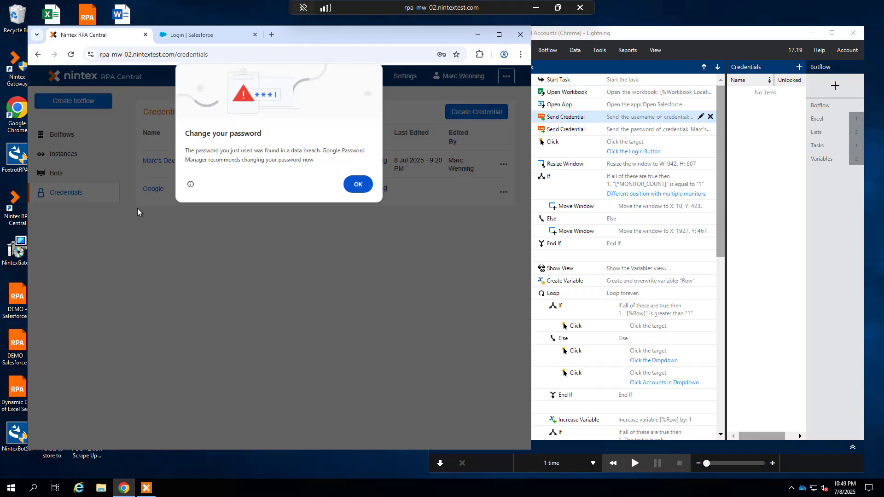
left_click(358, 185)
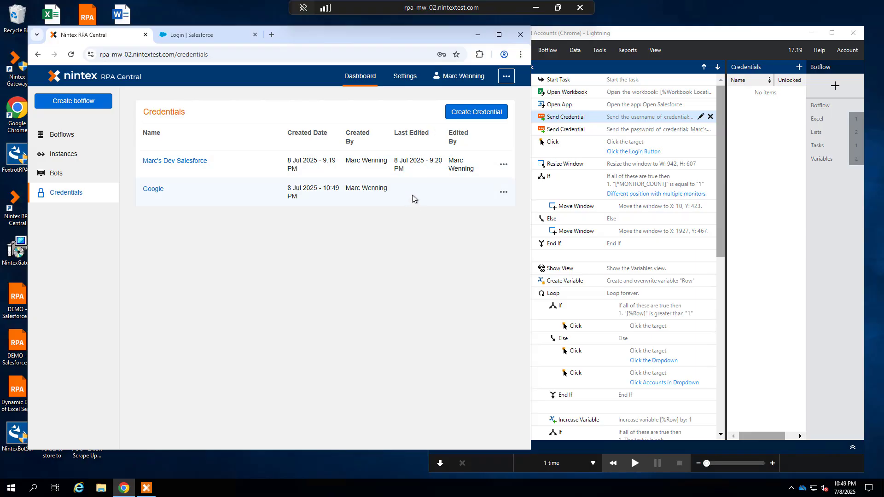
Open the Google credential's row options menu and close it again
left_click(421, 134)
left_click(456, 148)
left_click(503, 193)
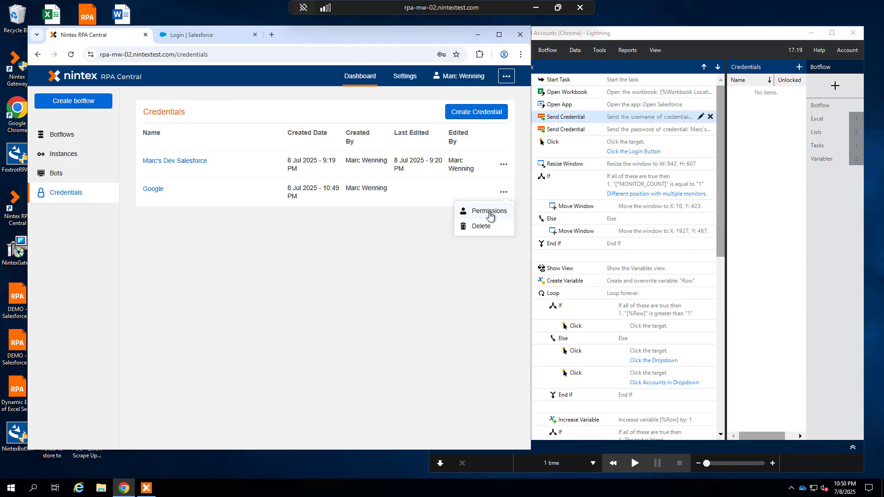
left_click(432, 229)
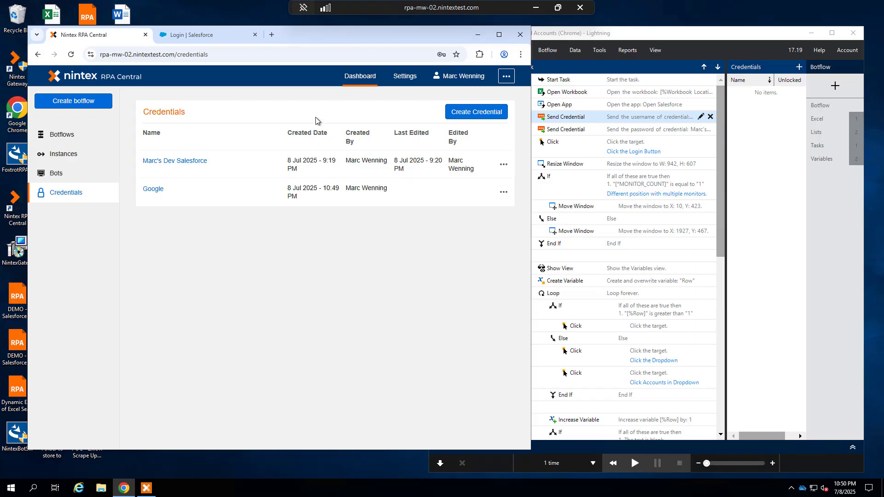
Target the Salesforce Username field with Smart Target and add a Send Credential action for it
left_click(179, 34)
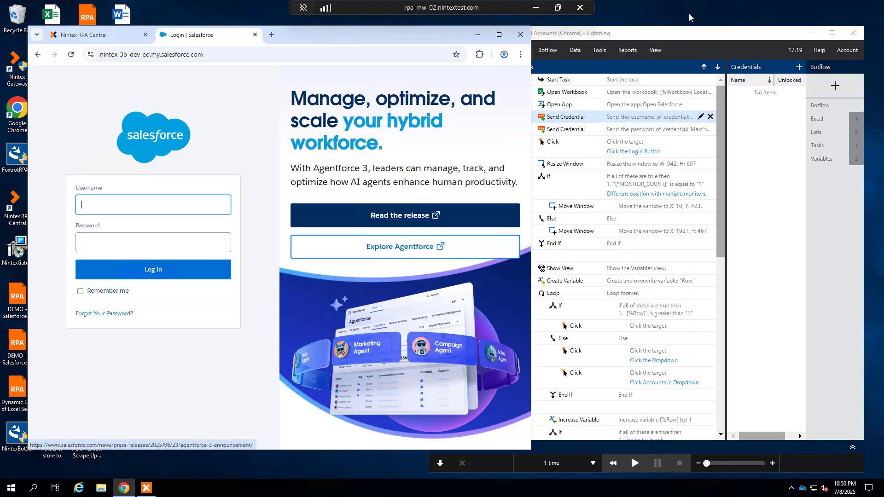
left_click(691, 32)
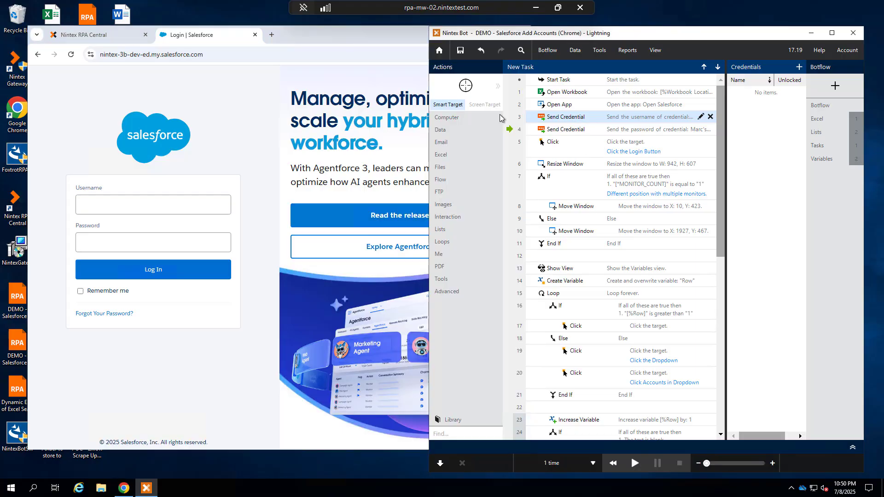
left_click_drag(465, 86, 142, 206)
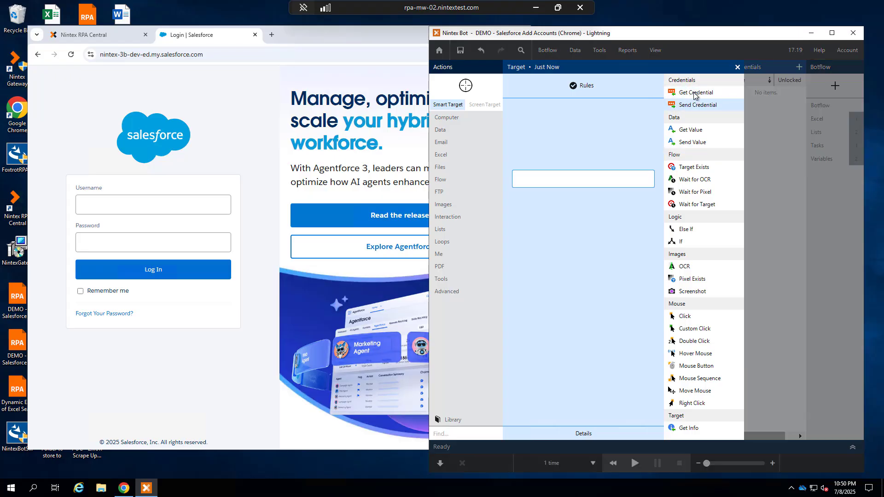
left_click(695, 107)
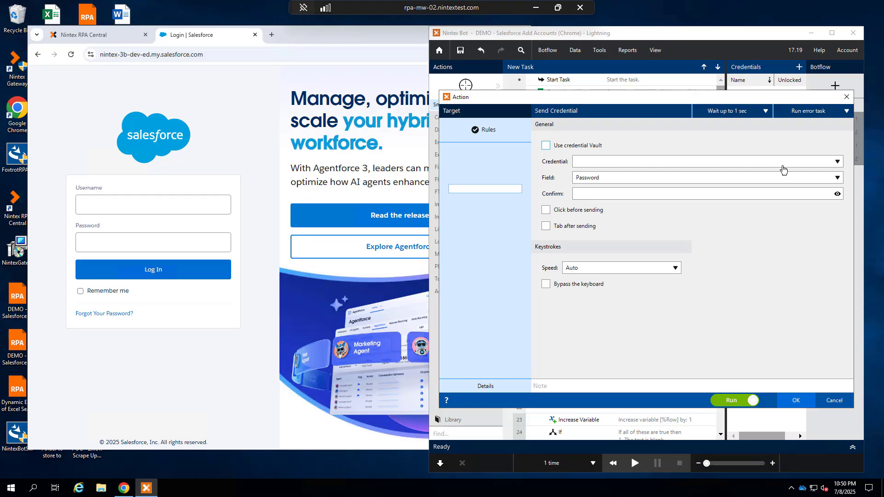
Enable Use credential Vault and choose the Google credential for the action
left_click(837, 163)
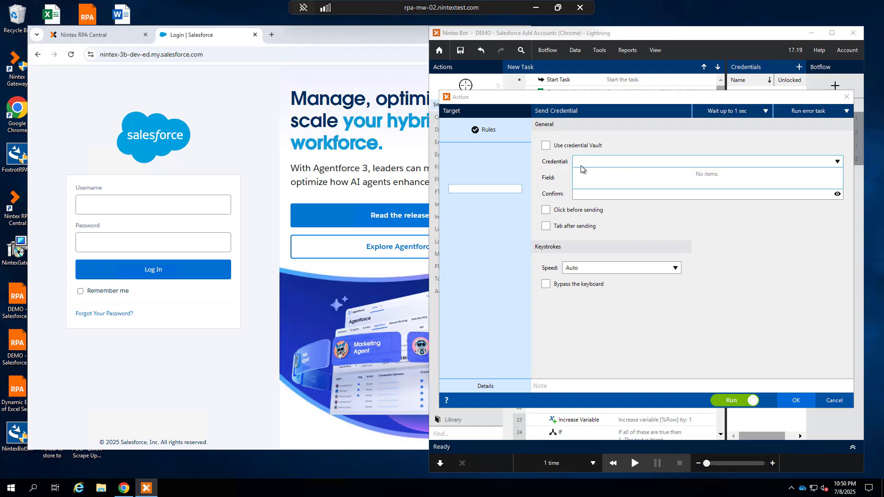
left_click(536, 161)
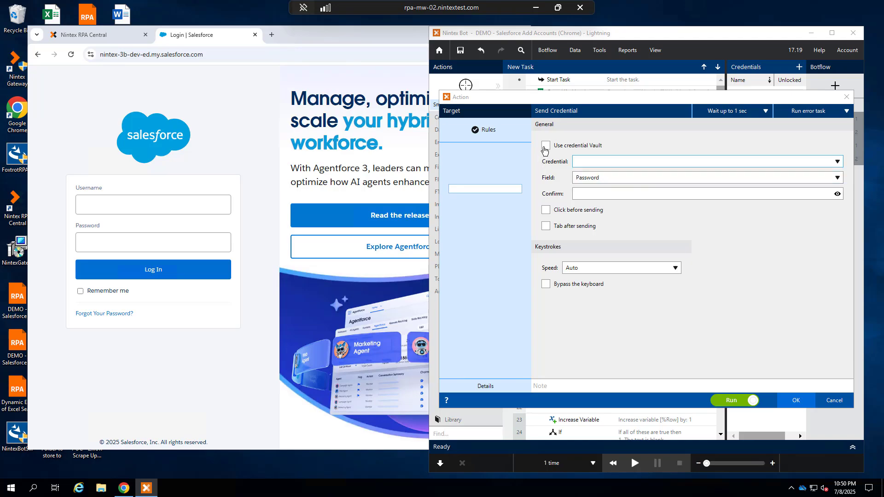
left_click(545, 146)
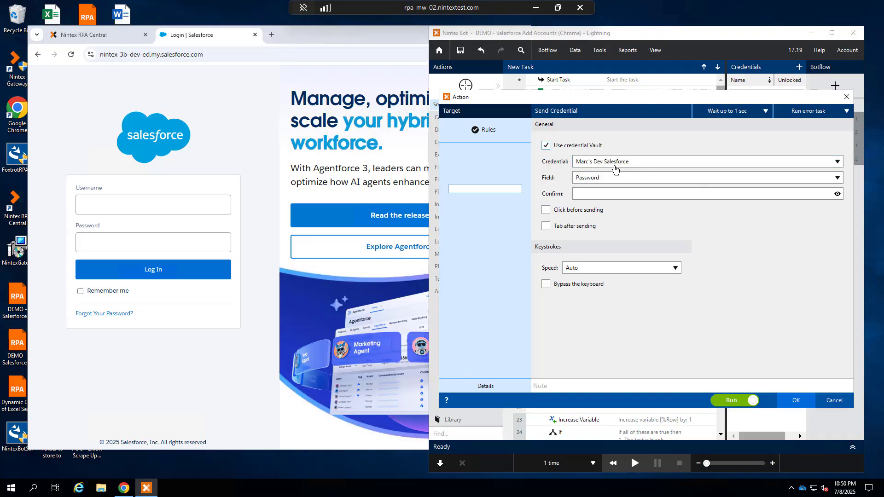
left_click(838, 163)
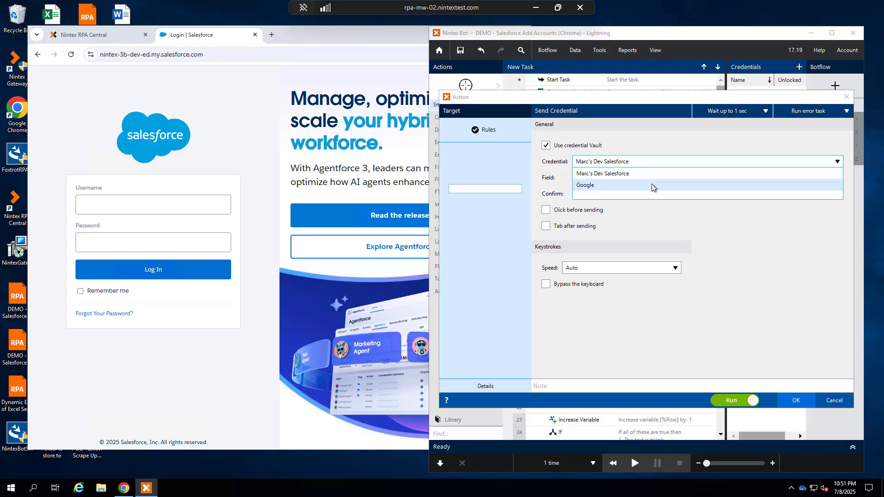
left_click(651, 184)
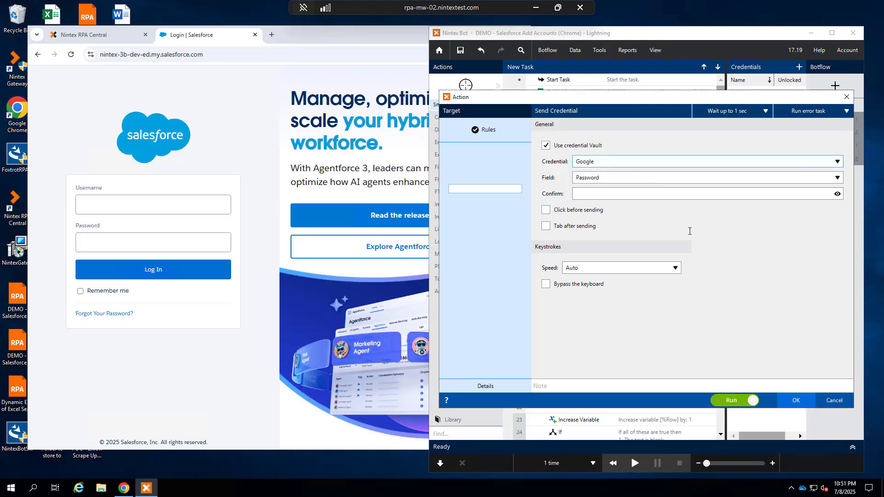
Set the credential field to Username and confirm the Send Credential action
left_click(837, 177)
left_click(601, 201)
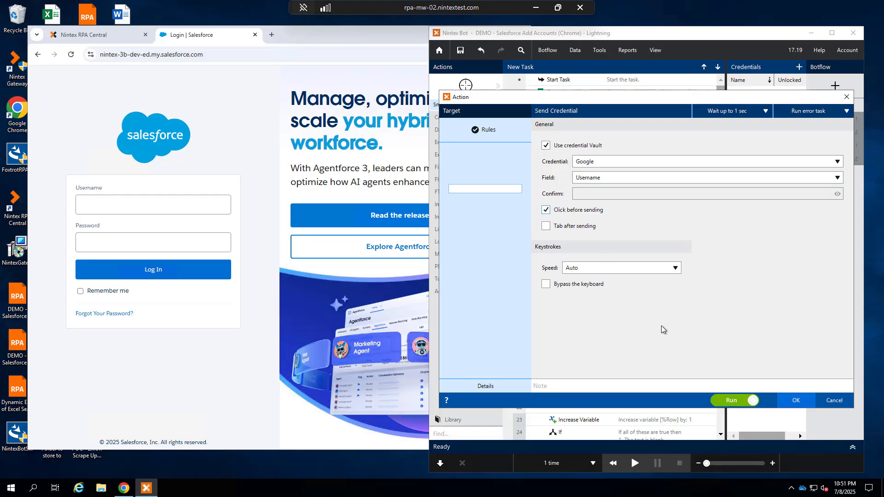
left_click(797, 402)
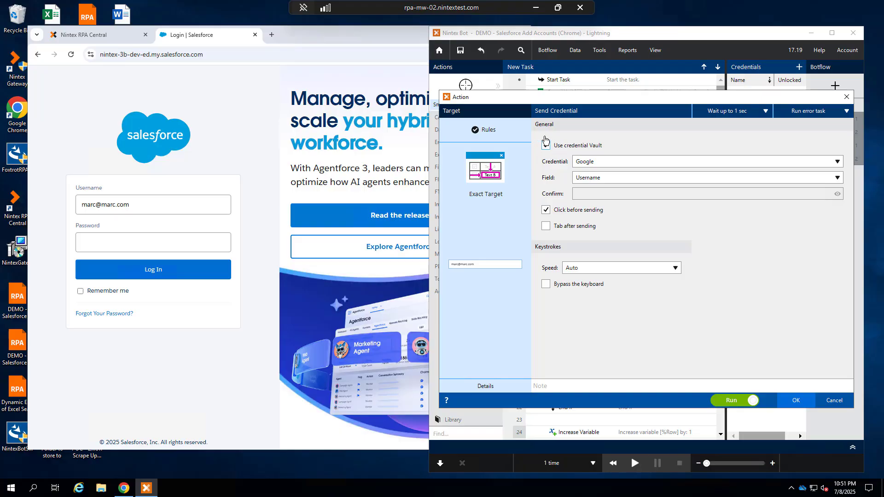
Review the credential and field options in the action dialog, then cancel it
left_click(546, 141)
left_click(838, 162)
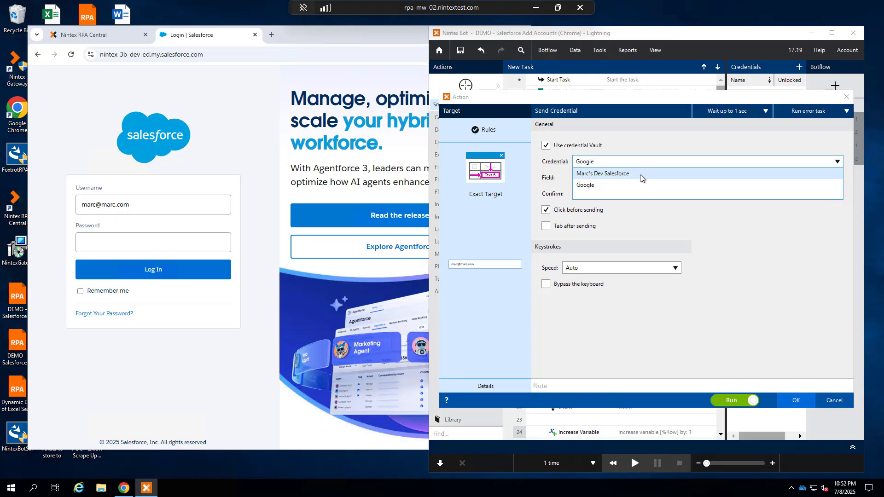
left_click(655, 137)
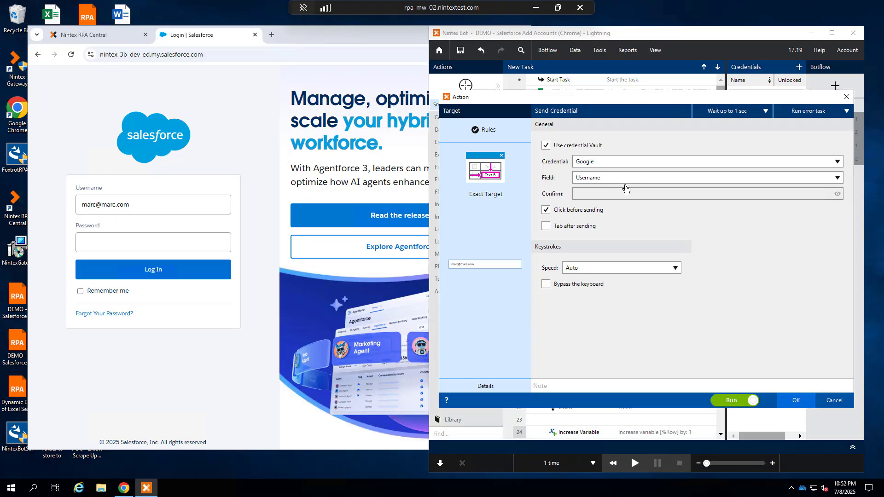
left_click(625, 184)
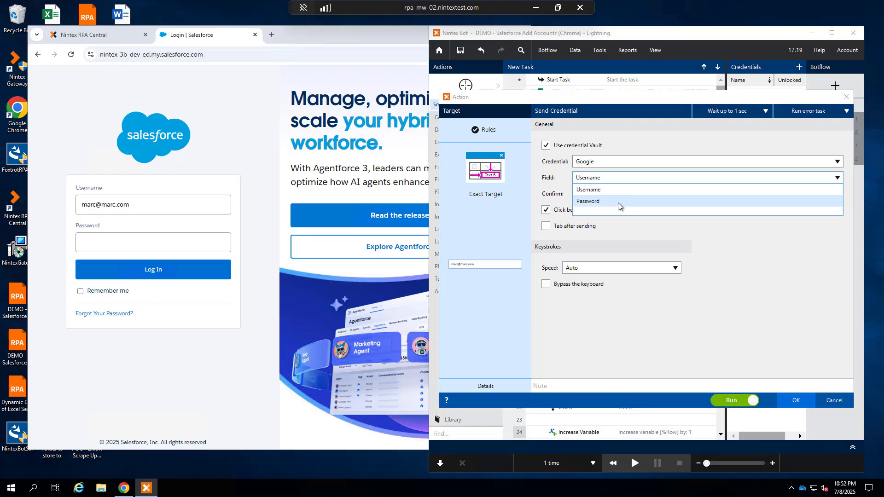
left_click(660, 146)
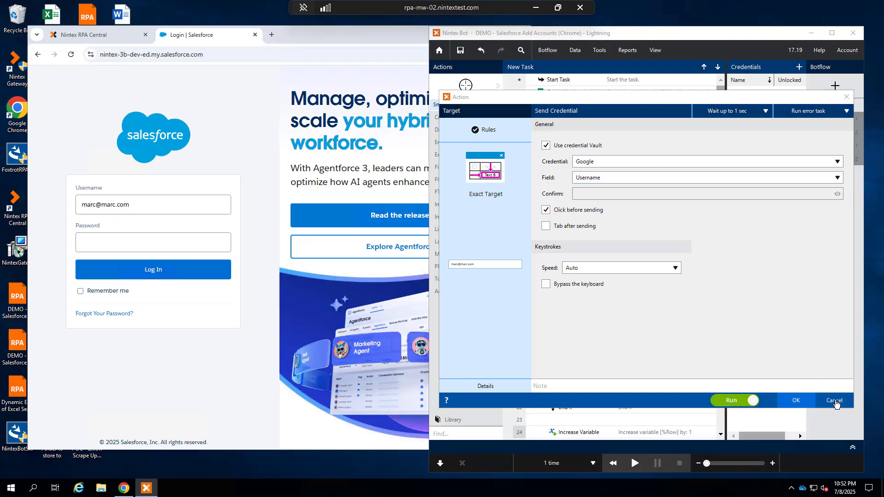
left_click(834, 400)
Open RPA Central's settings and select the version number
left_click(836, 87)
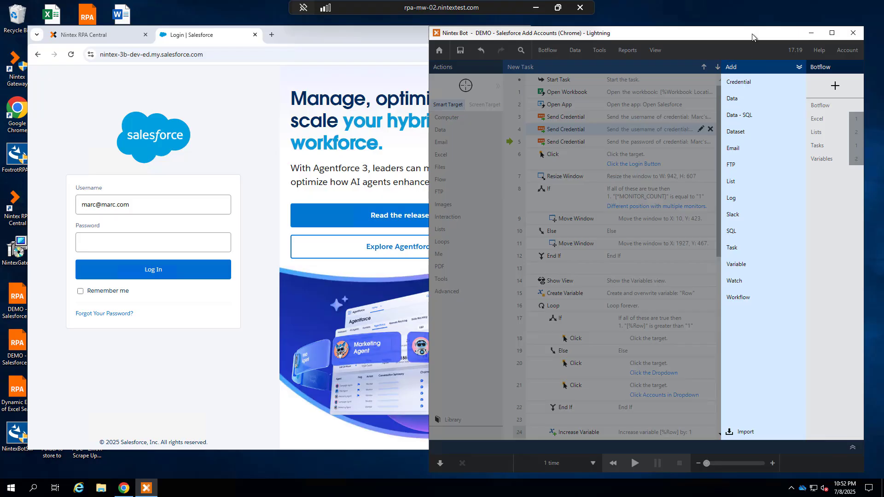
left_click(206, 149)
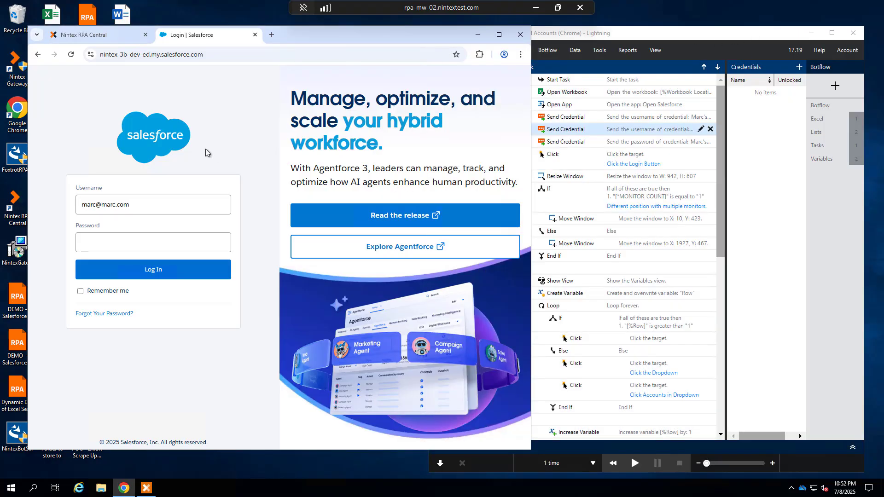
left_click(114, 37)
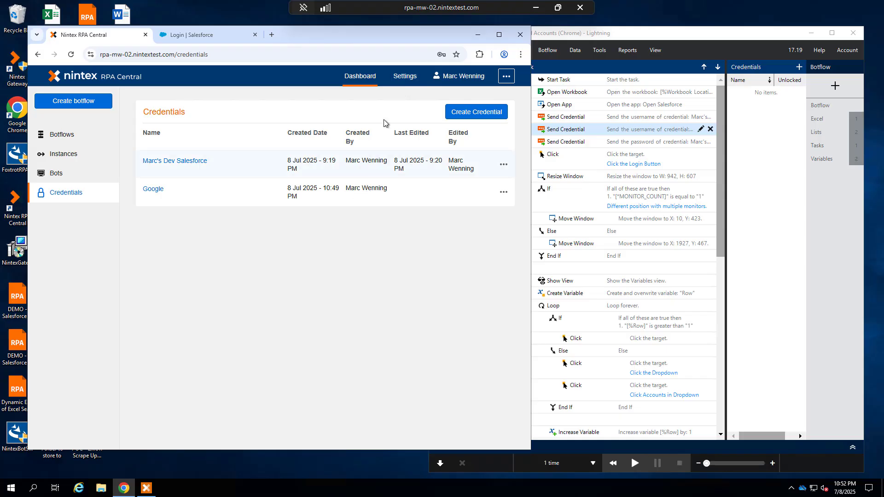
left_click(404, 79)
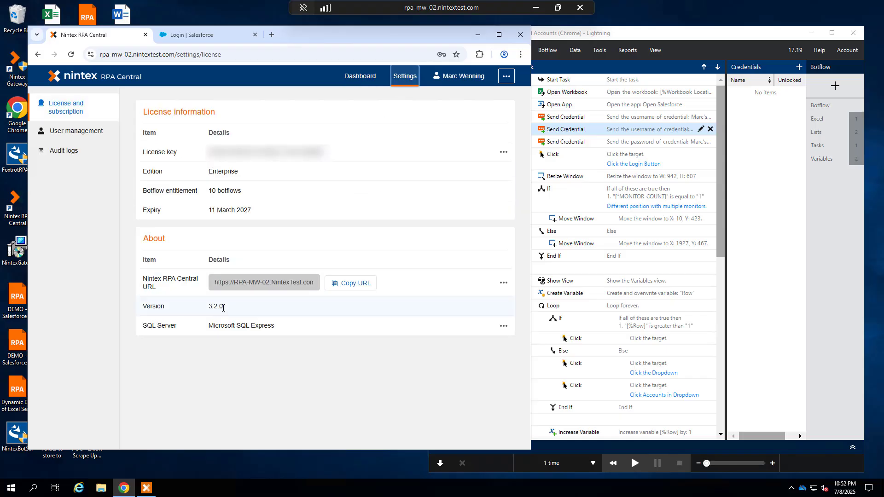
left_click_drag(230, 308, 205, 308)
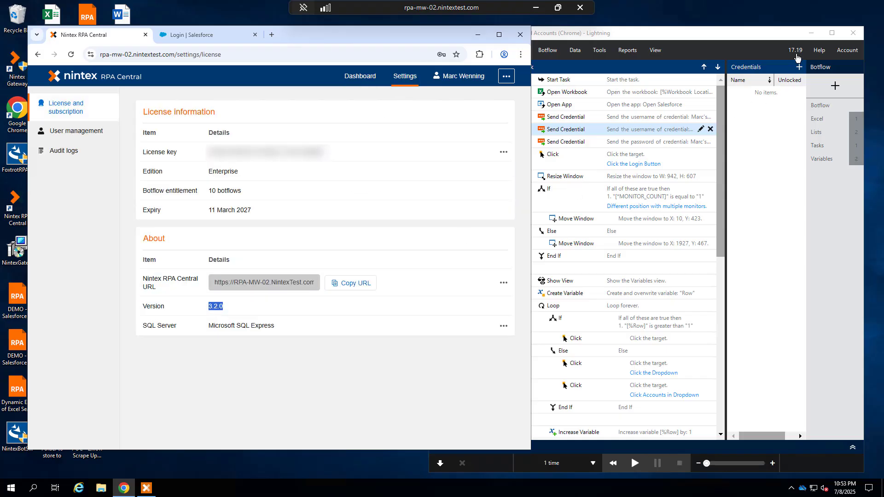
Return to the RPA Central dashboard's botflow list
left_click(750, 31)
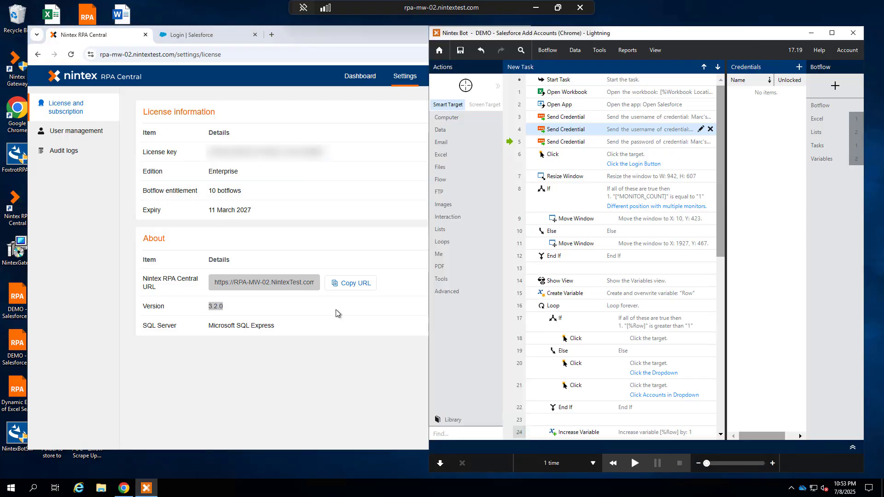
left_click(349, 87)
left_click(350, 86)
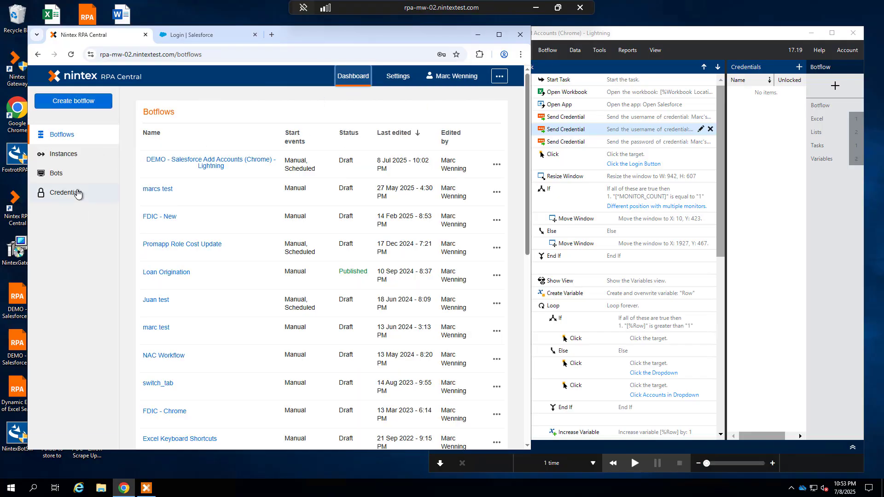